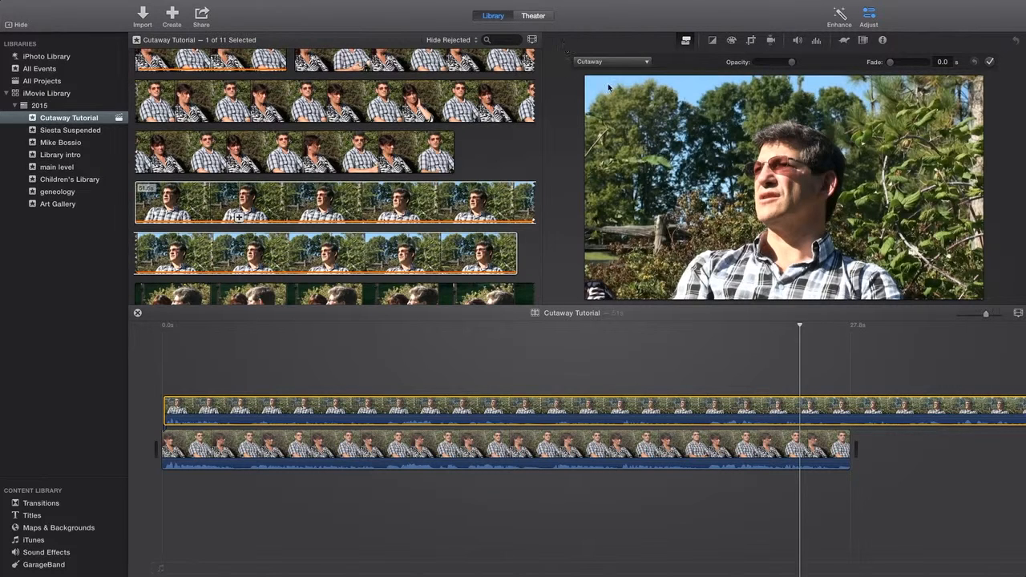
Set the overlay style of the upper timeline clip to Cutaway
click(649, 62)
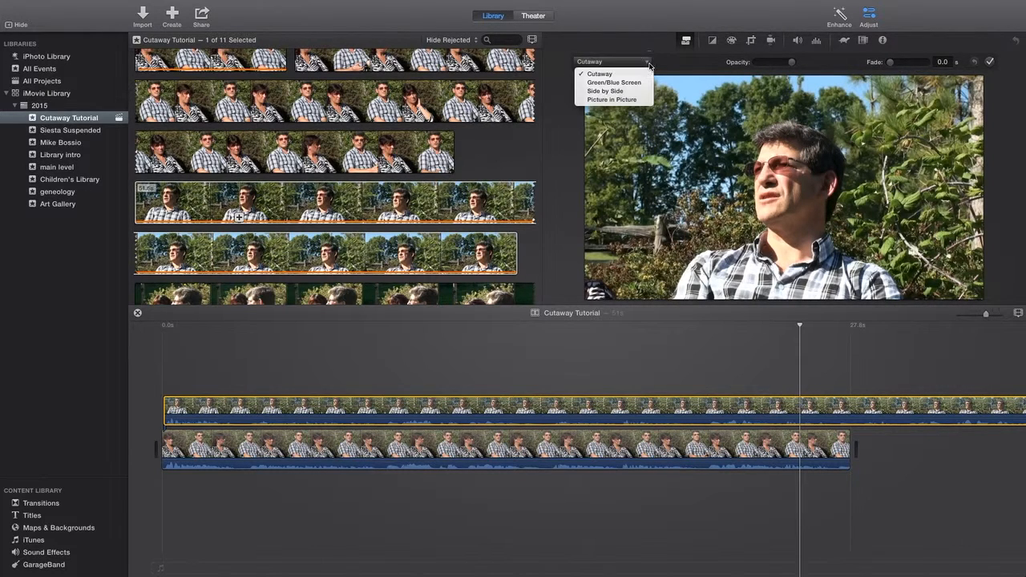
click(615, 77)
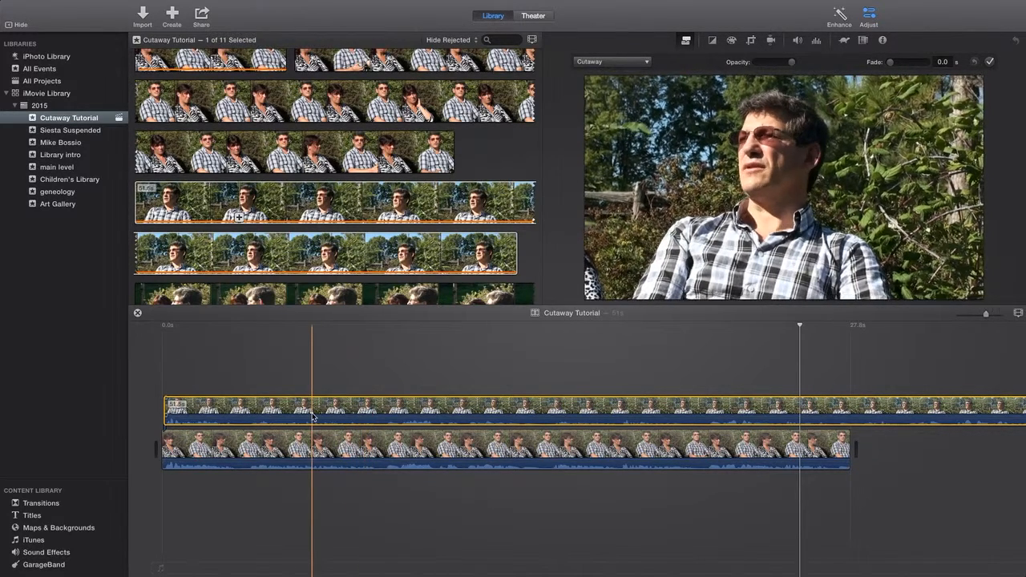
Preview the cutaway from near its beginning and trim its start to about 6 s into the timeline
click(271, 408)
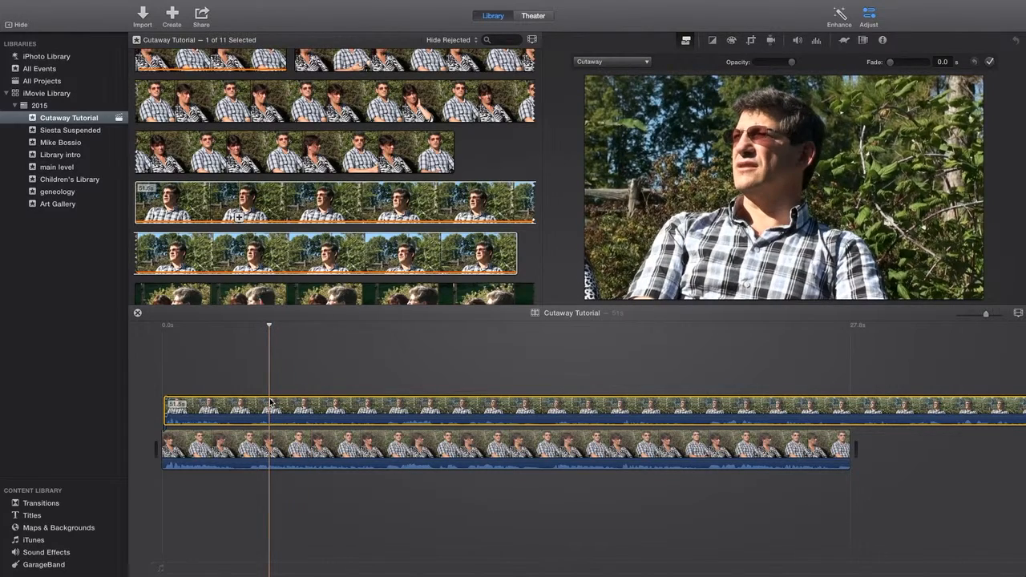
key(space)
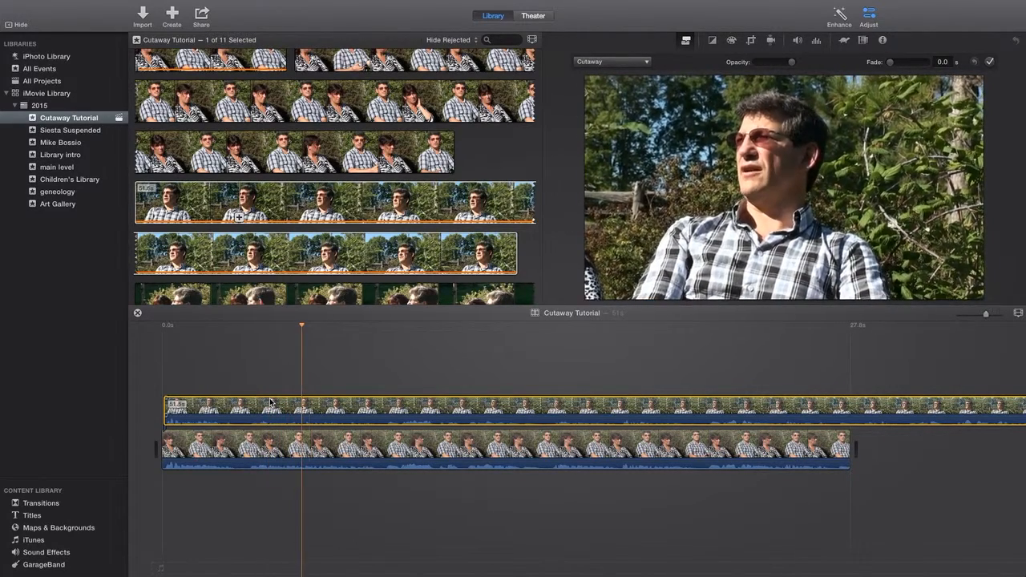
key(space)
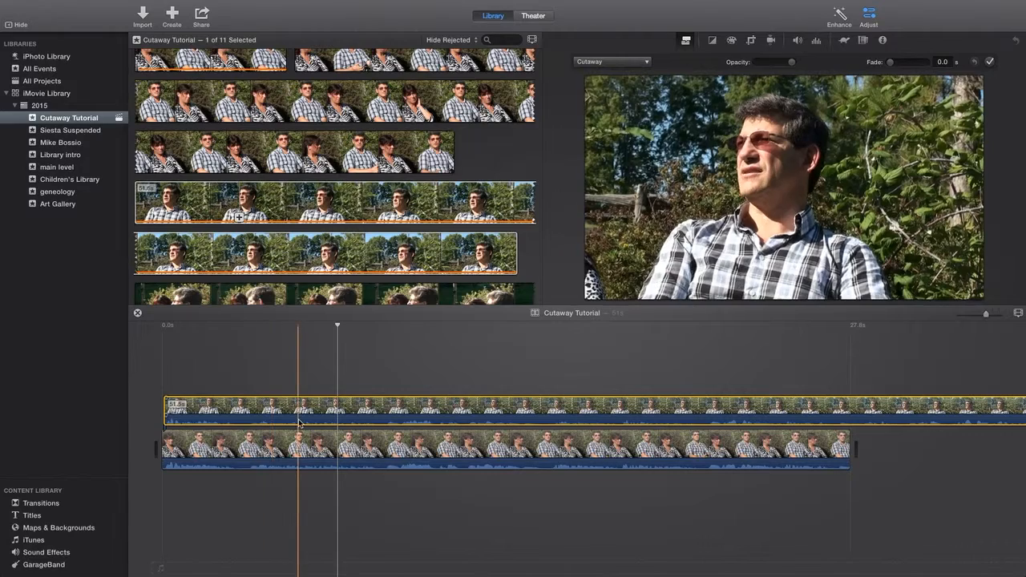
click(165, 406)
drag(165, 406, 316, 407)
Split the cutaway clip shortly before the end of the main clip and delete the trailing part
click(784, 407)
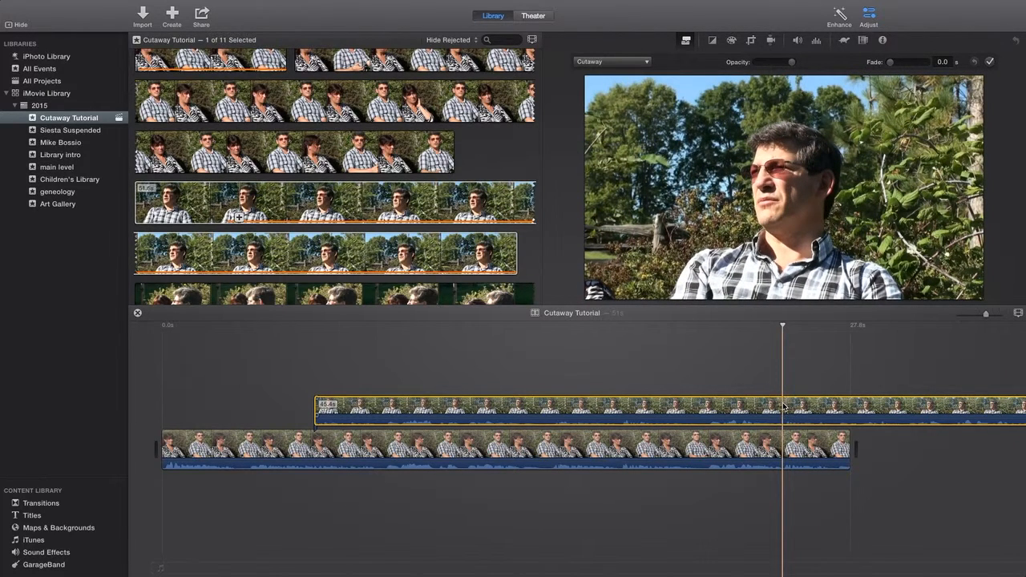
right_click(785, 406)
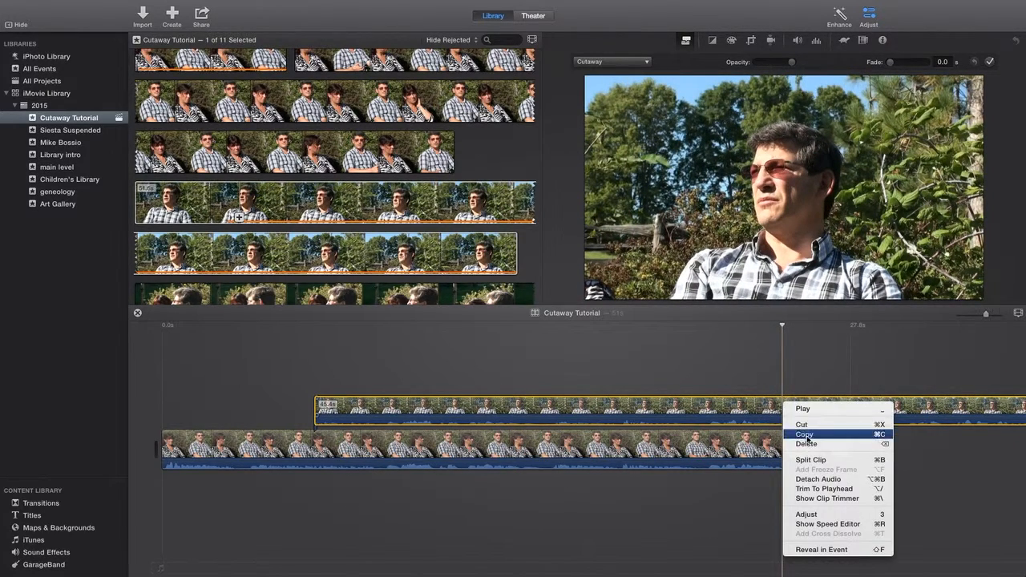
click(811, 461)
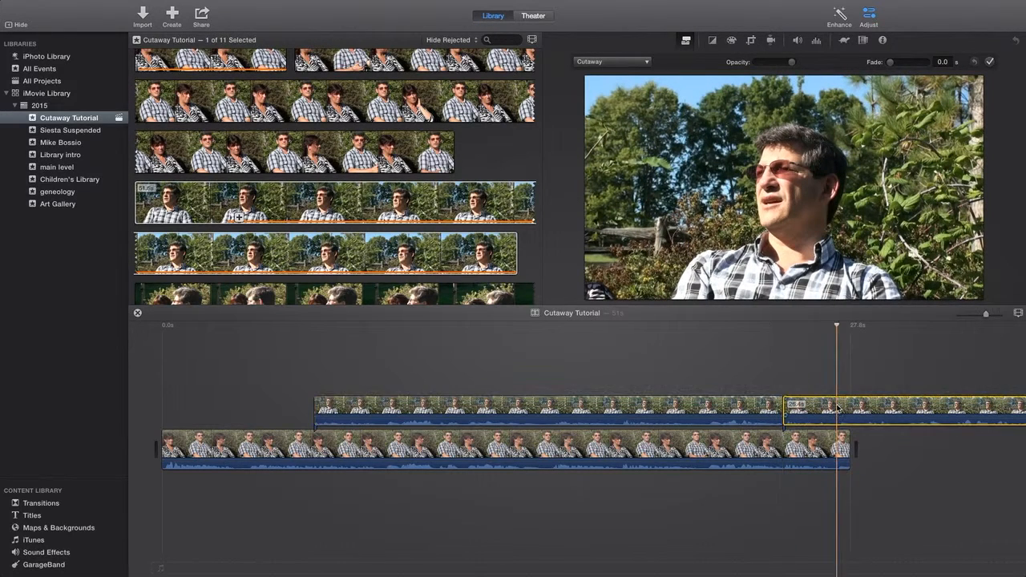
click(93, 5)
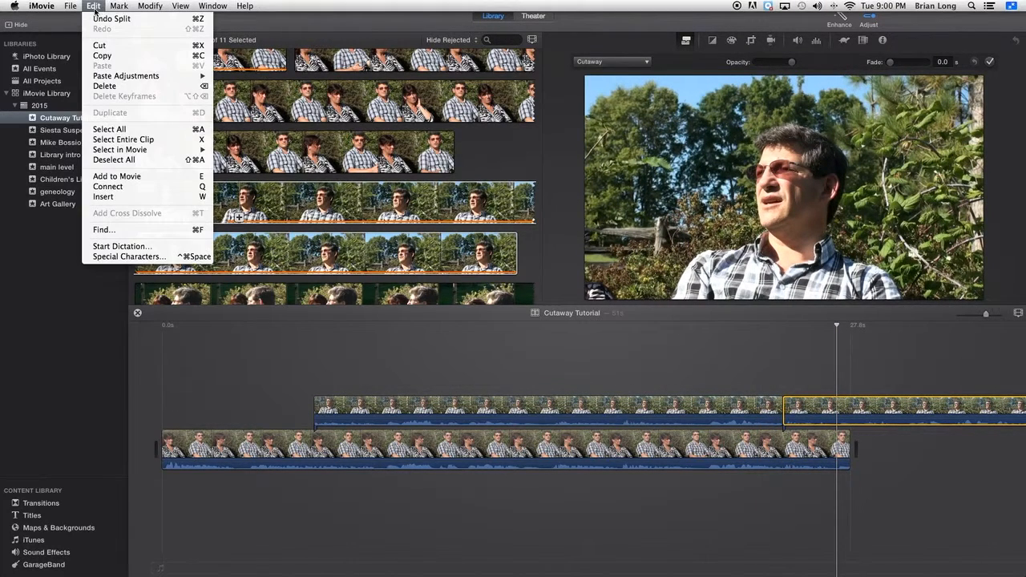
click(103, 86)
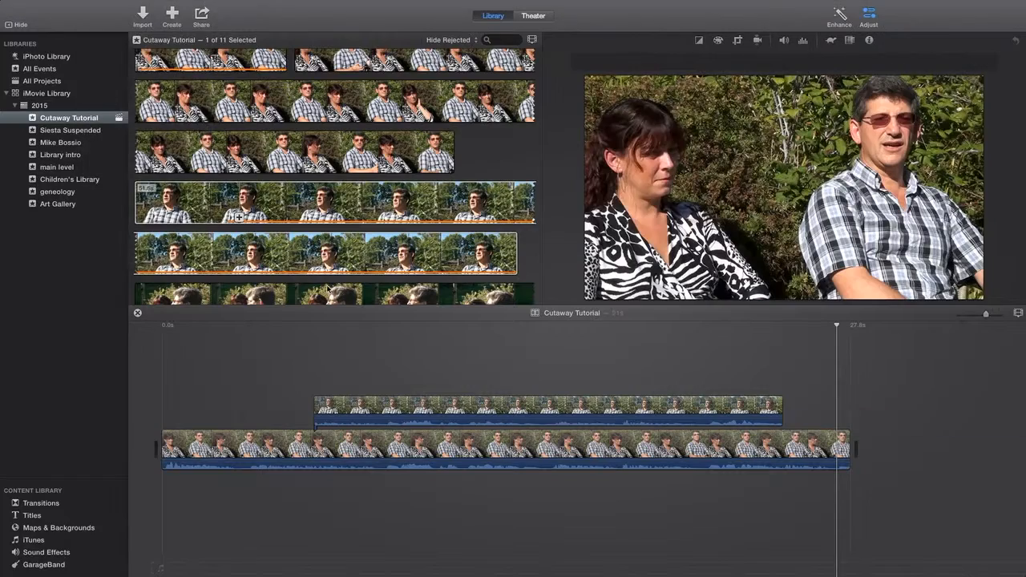
Trim both ends of the cutaway to leave a short section over the middle of the interview, and mute its audio
drag(310, 405, 461, 405)
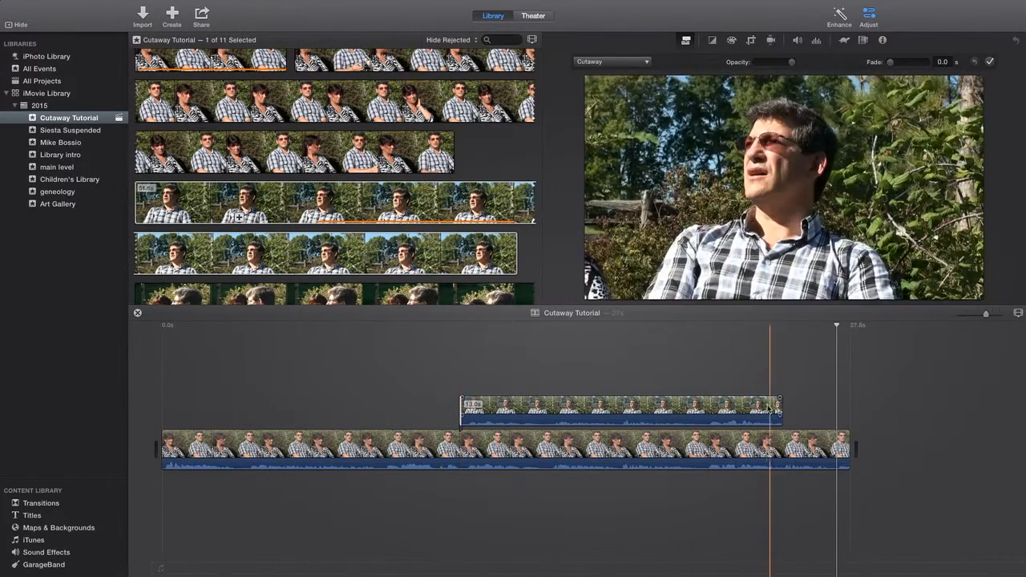
drag(778, 407, 573, 412)
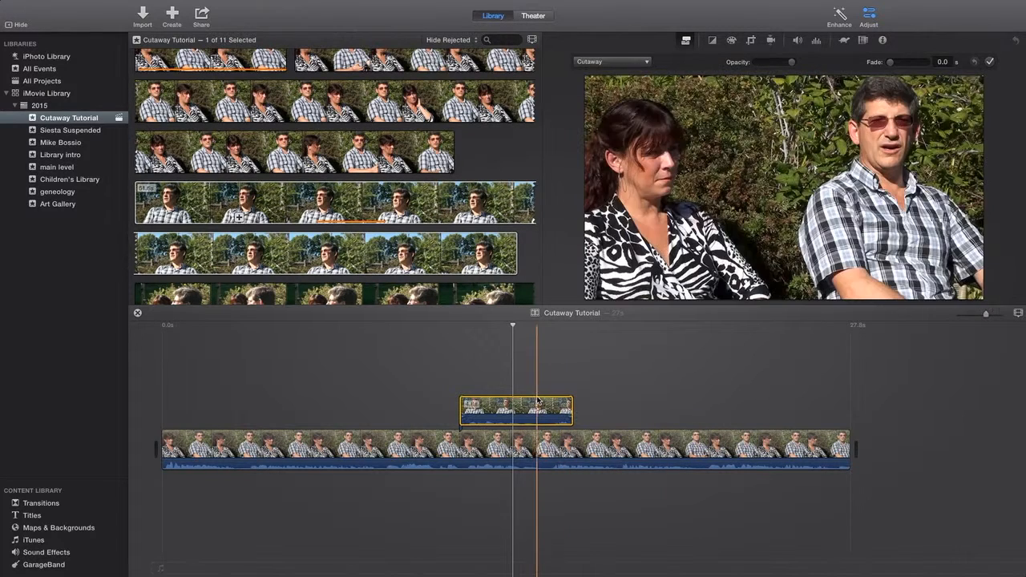
click(797, 42)
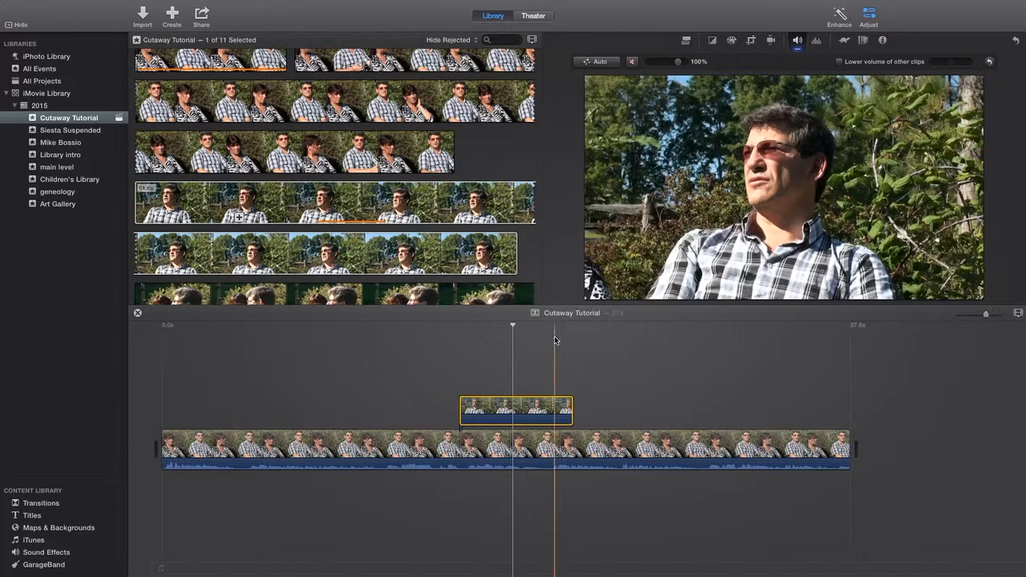
Play the timeline from just before the cutaway to review the muted overlay
click(453, 413)
key(space)
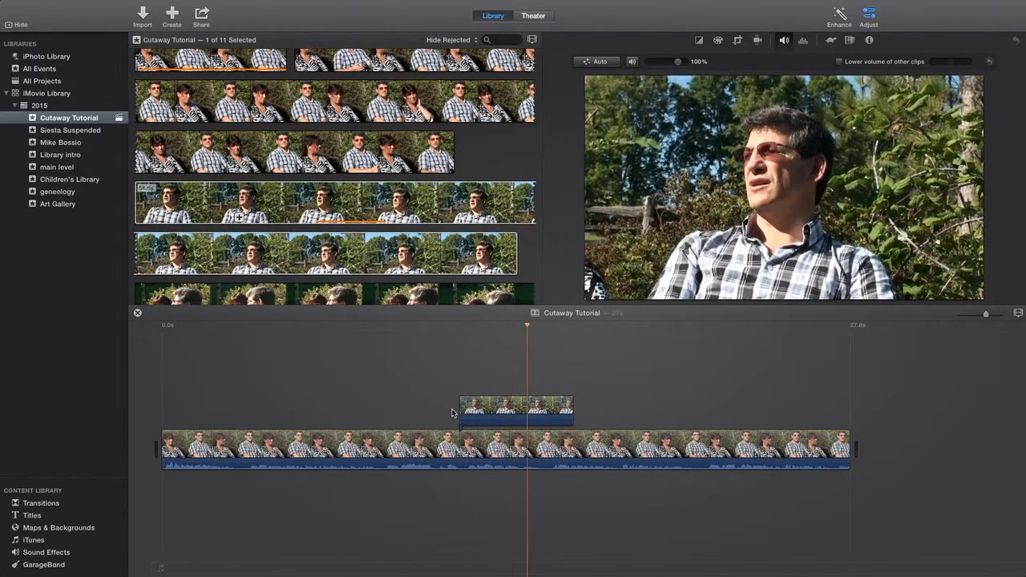
click(455, 397)
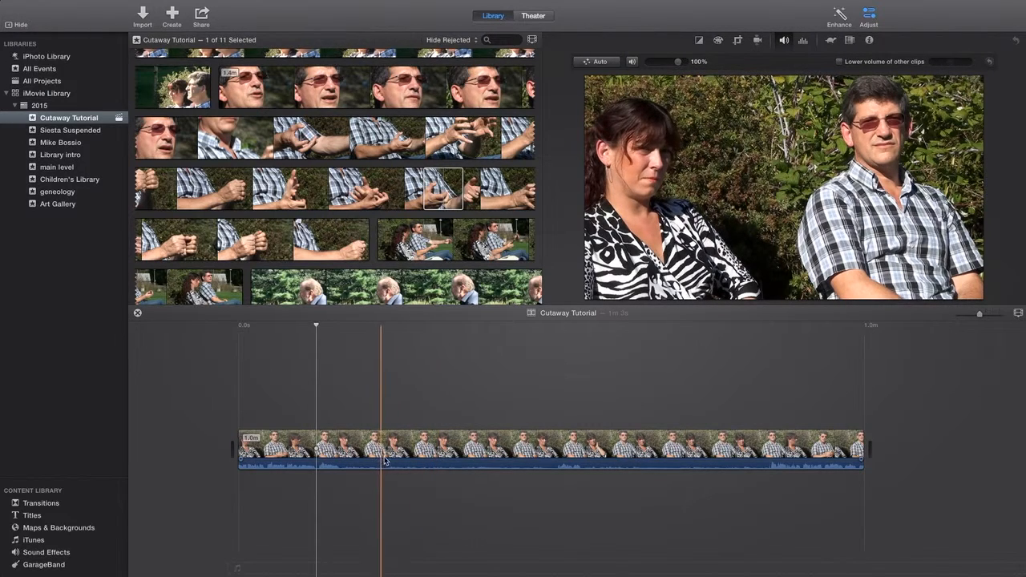
Split the one-minute interview clip at about 8 s
click(312, 440)
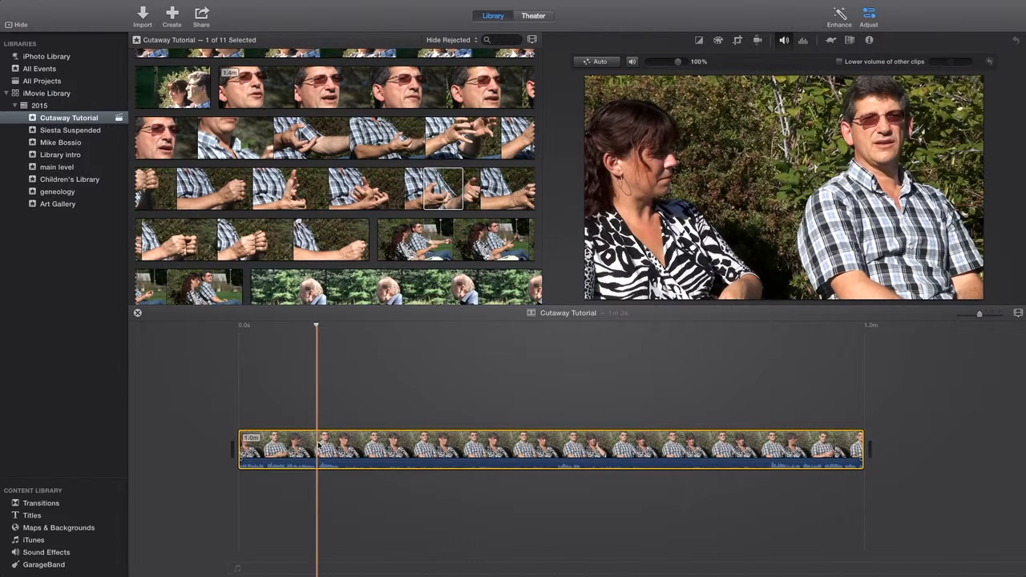
right_click(318, 442)
click(337, 479)
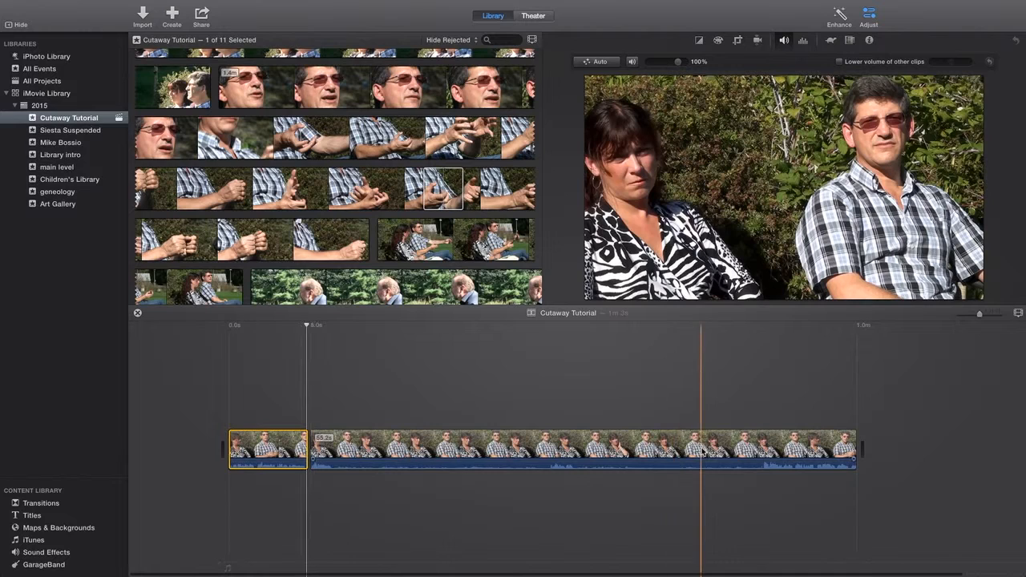
Find where the man resumes talking and split the long second interview section at about 53.6 s
click(758, 451)
key(space)
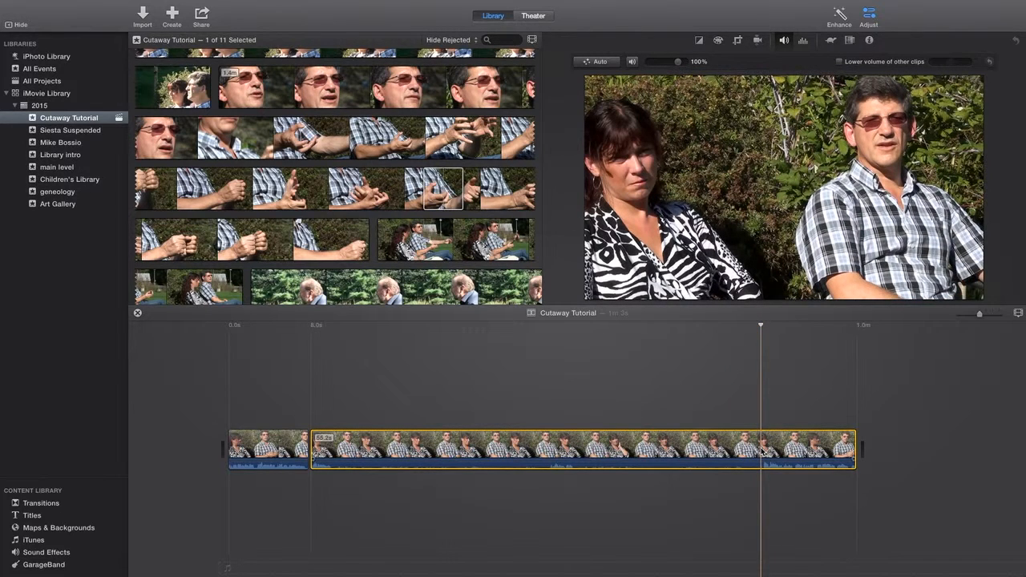
right_click(761, 448)
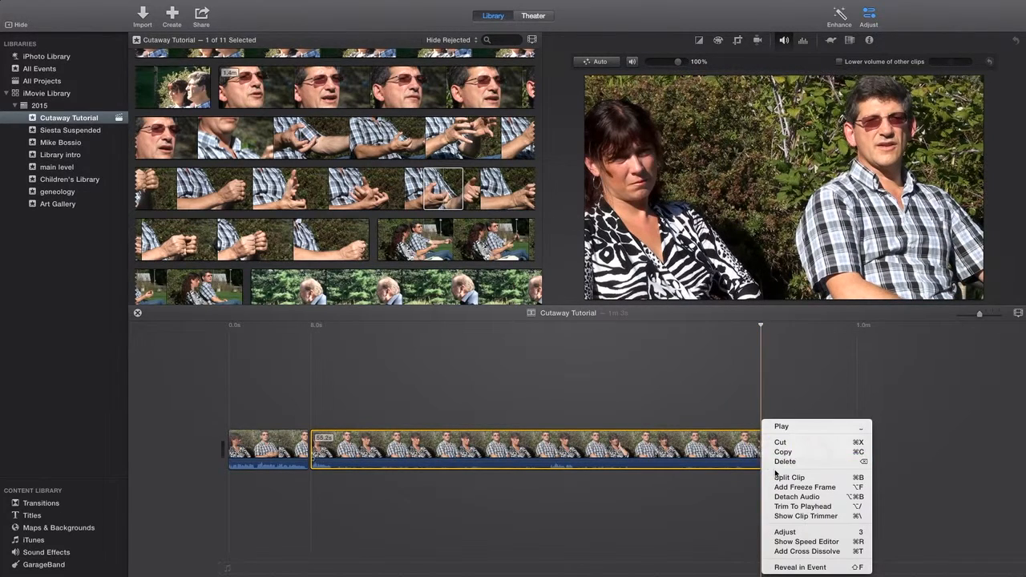
click(772, 477)
Delete the middle section of the interview between the two splits
click(451, 434)
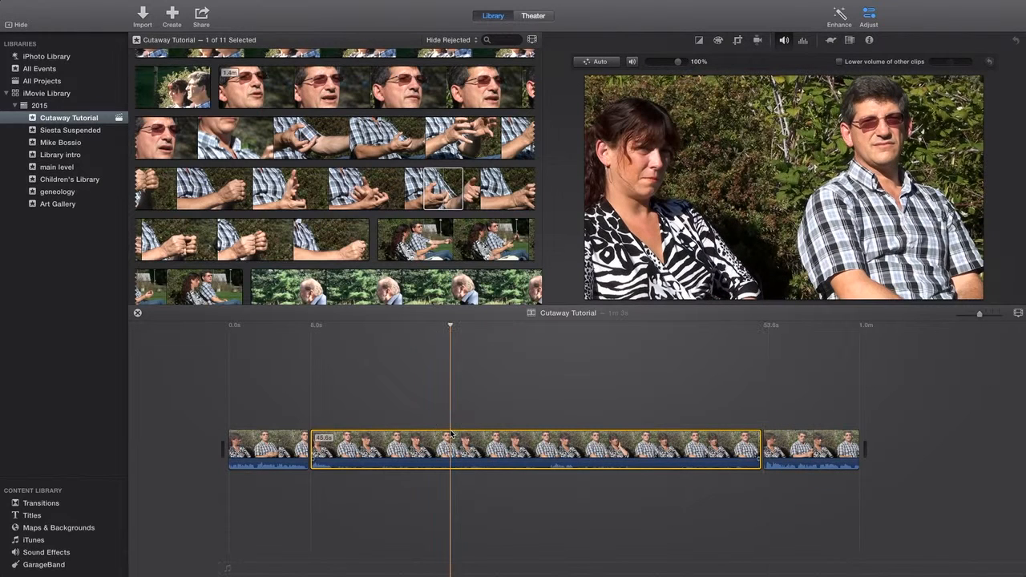
right_click(452, 433)
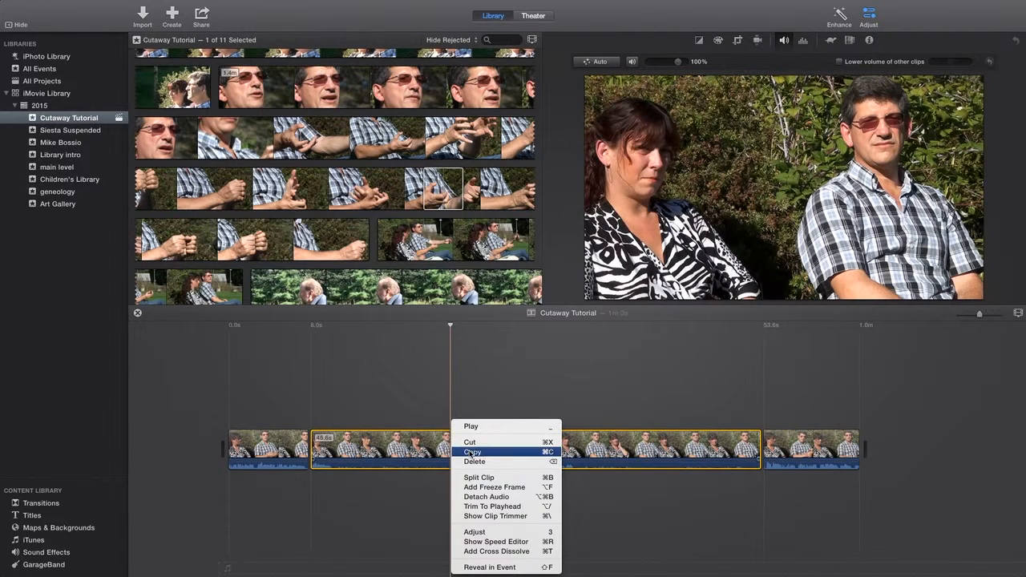
click(465, 466)
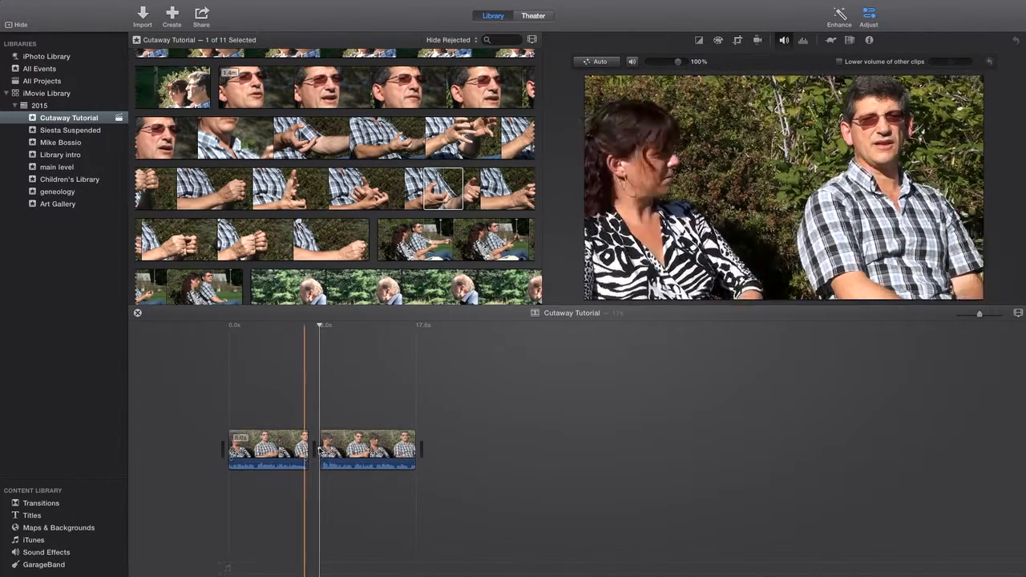
Insert the selected close-up of the hands between the two interview clips and mute its audio
scroll(377, 240, down, 2)
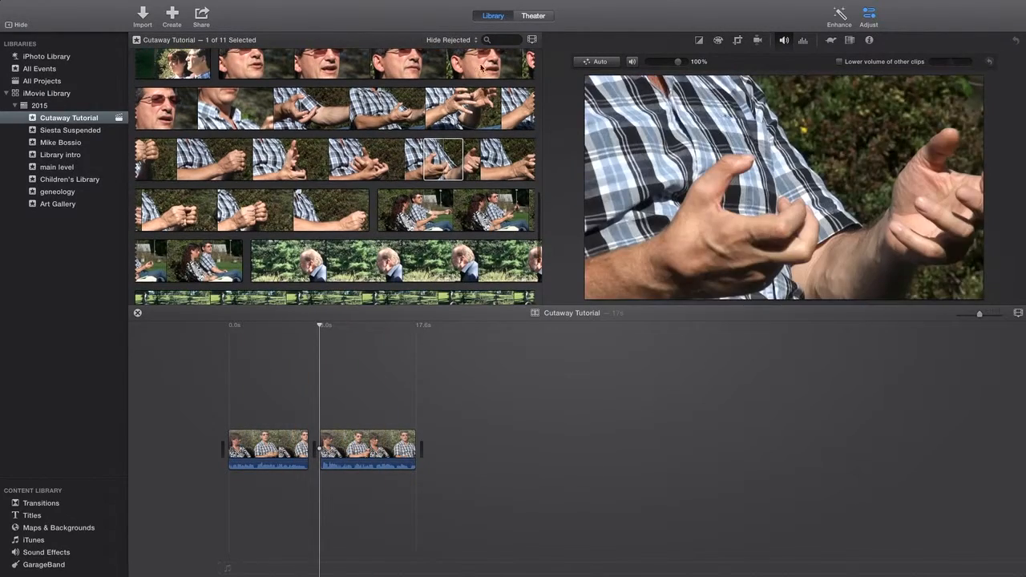
click(447, 147)
drag(447, 147, 324, 449)
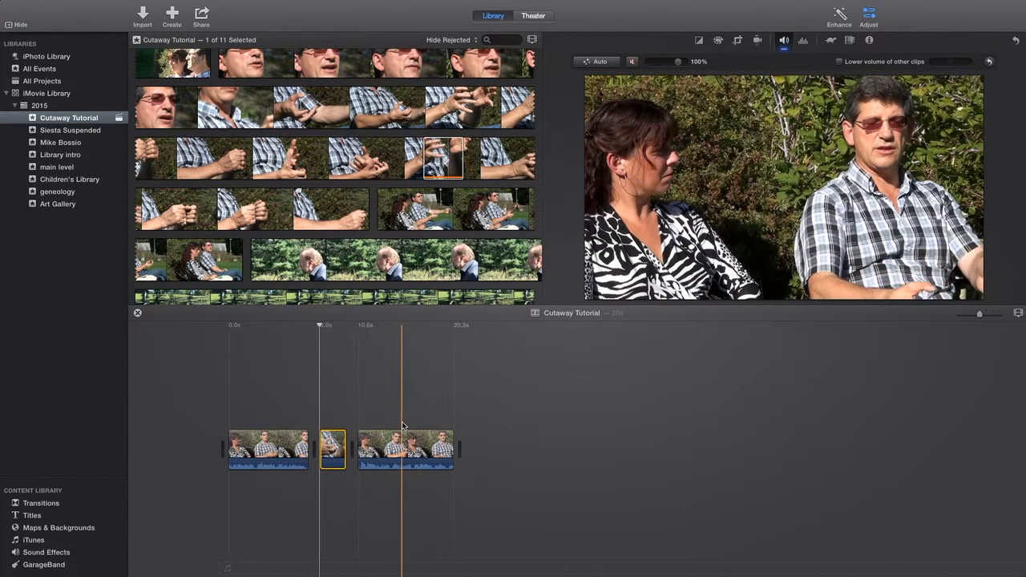
Detach the audio of the last interview clip and move it back to begin under the start of the hands close-up
click(405, 454)
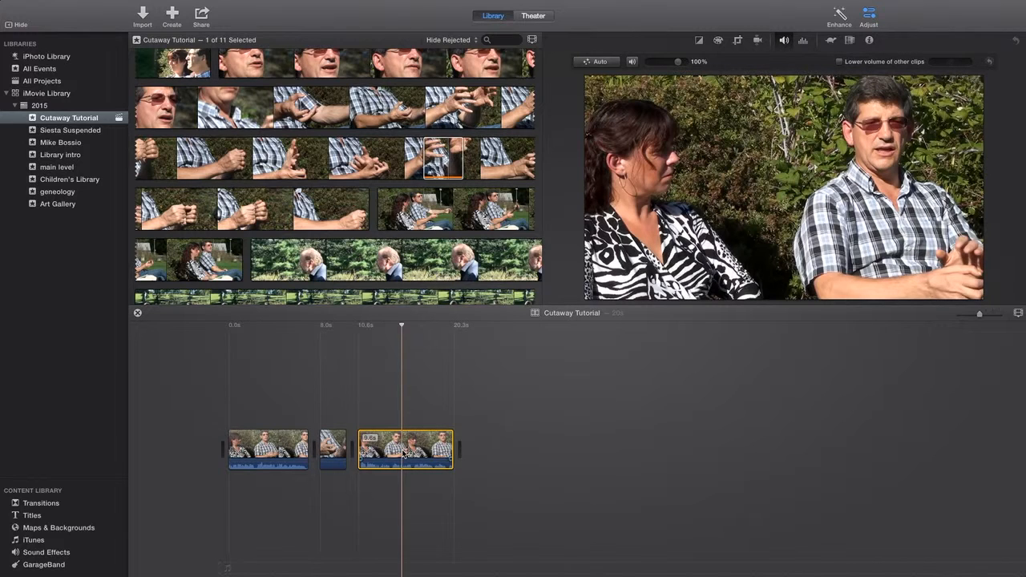
right_click(404, 454)
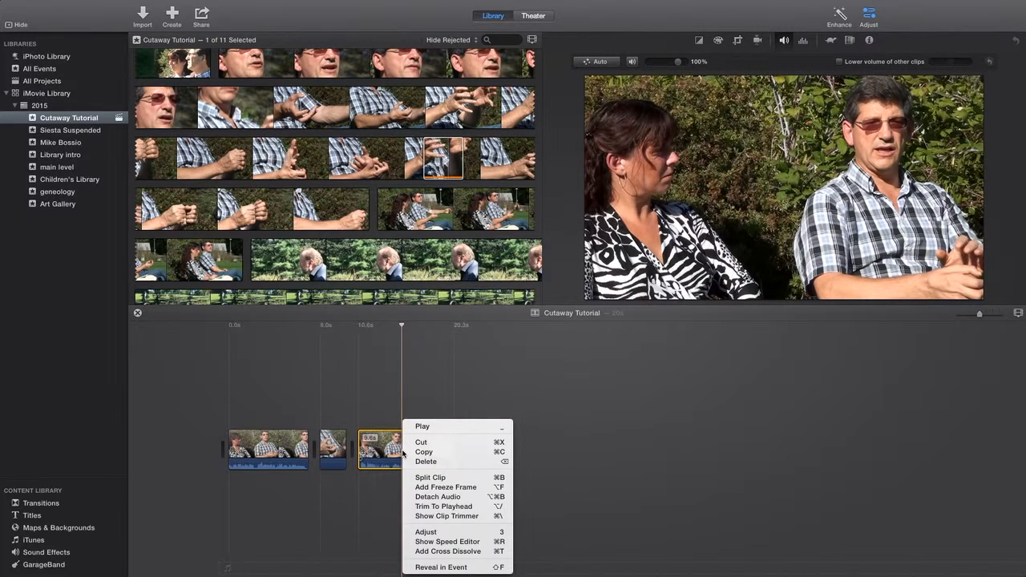
click(429, 497)
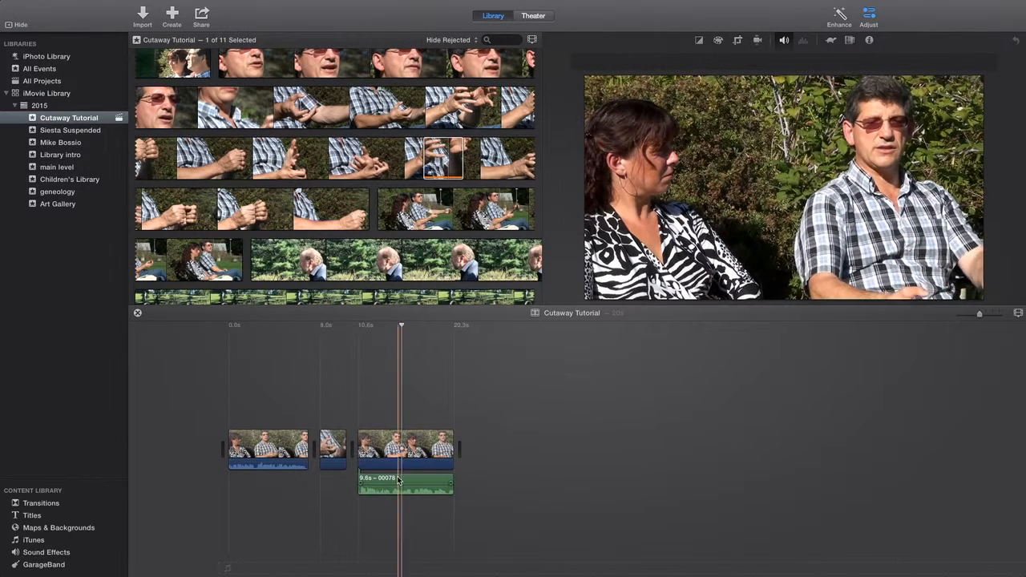
drag(413, 482, 366, 482)
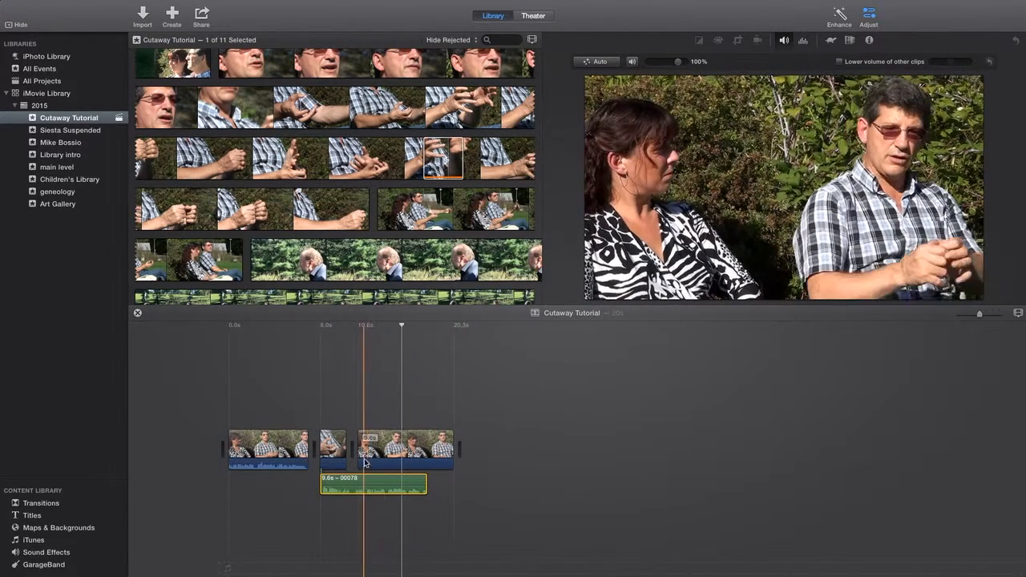
Trim the start of the last interview clip to line up its picture with the detached audio, and play the result
click(384, 446)
drag(360, 447, 383, 458)
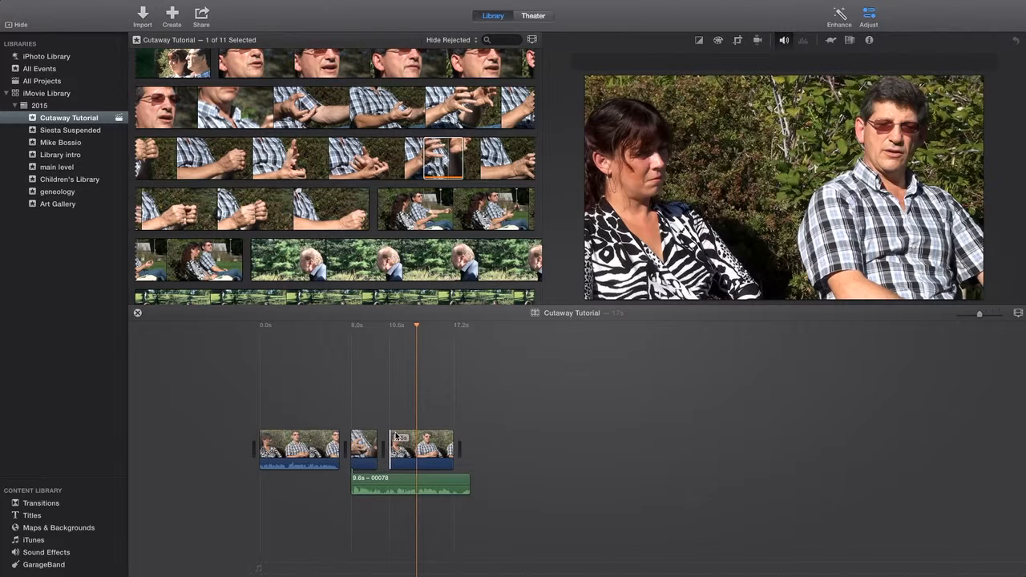
drag(391, 448, 385, 449)
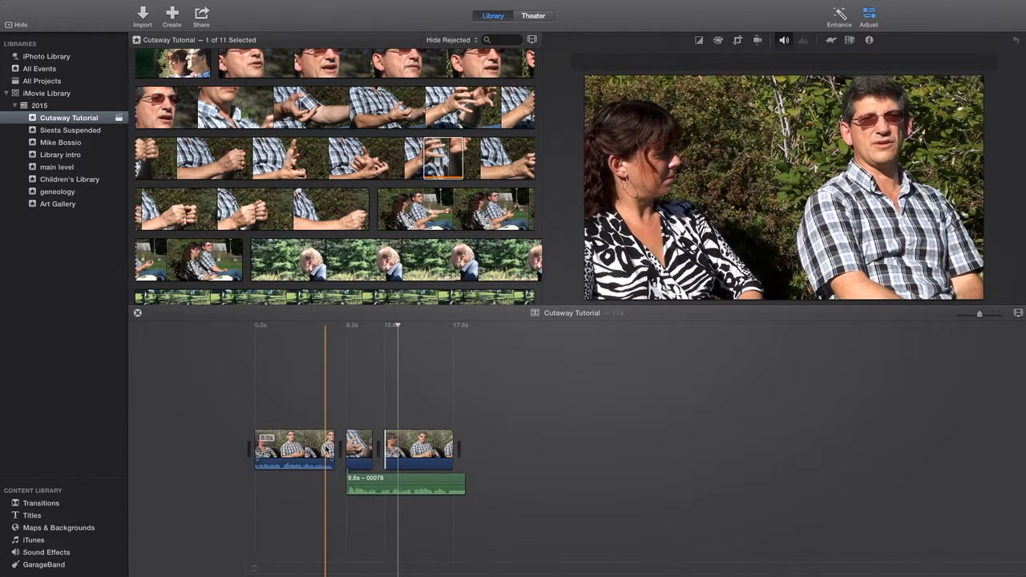
key(space)
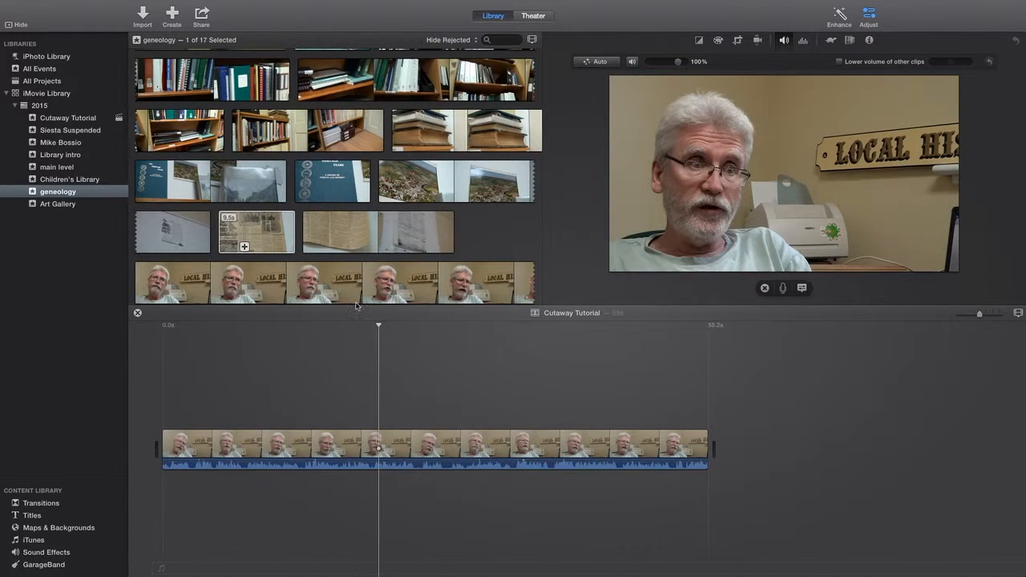
Overlay the stacked books clip from the geneology event on the interview at the playhead and shorten its end
scroll(368, 236, up, 5)
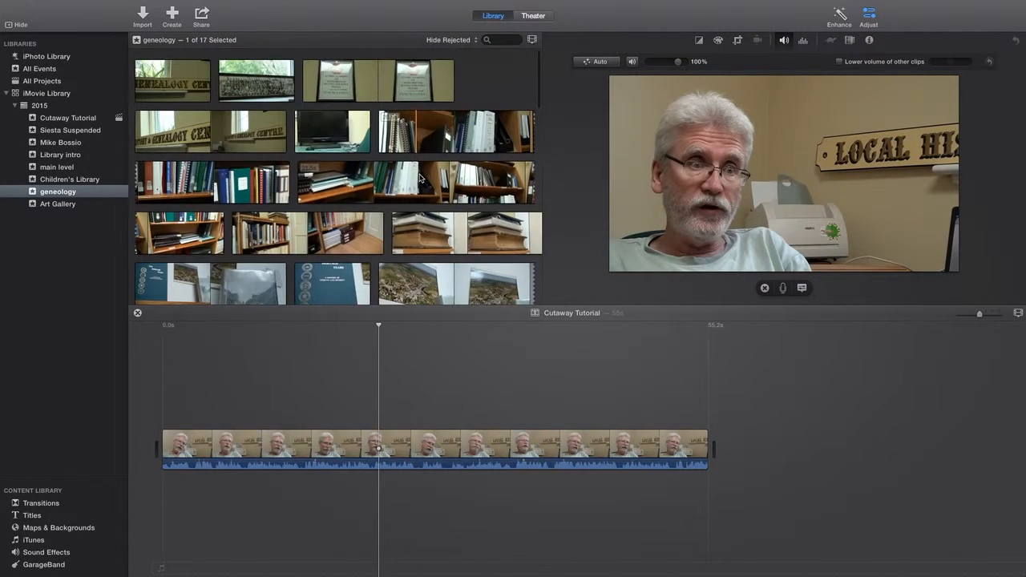
drag(410, 224, 379, 405)
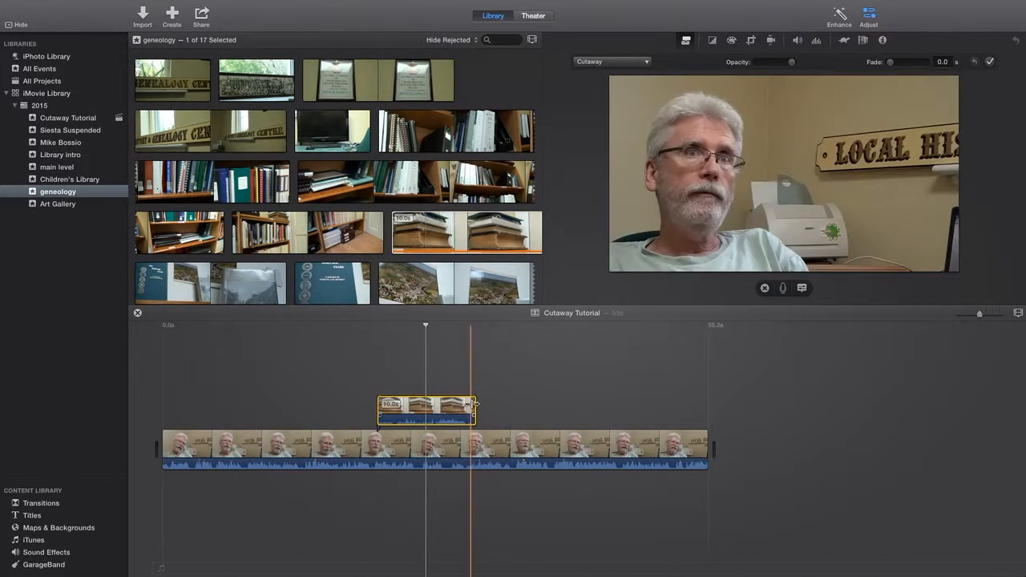
drag(474, 405, 417, 409)
Overlay the aerial town photo clip directly after the stacked books cutaway and shorten its end to about the books cutaway's length
scroll(414, 190, down, 3)
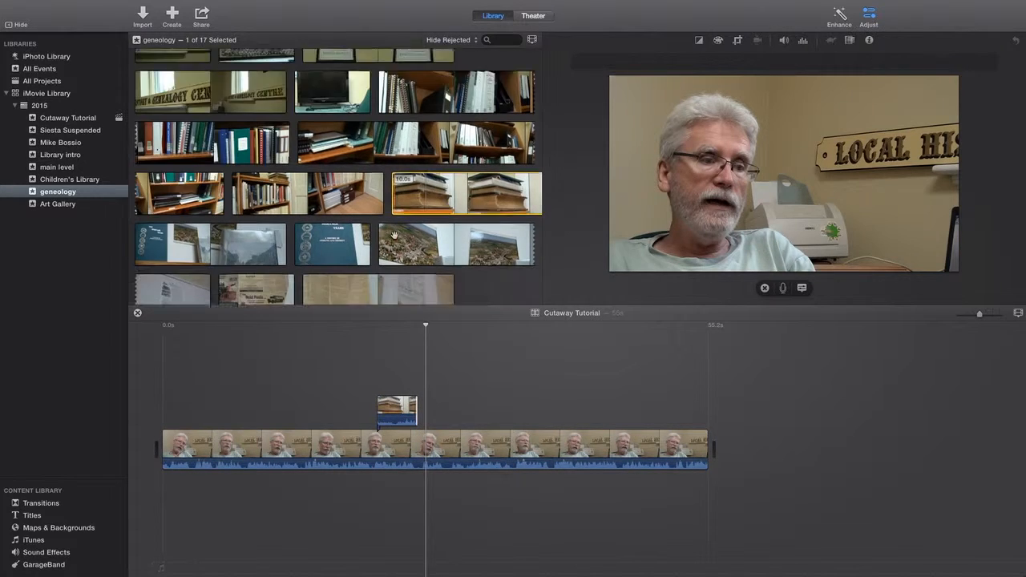
click(406, 158)
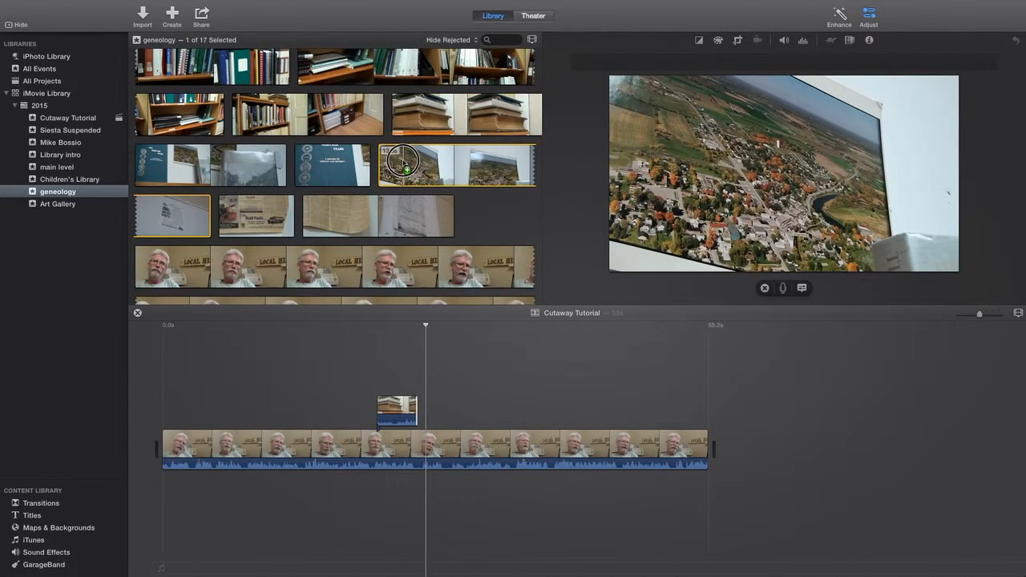
drag(438, 301, 417, 407)
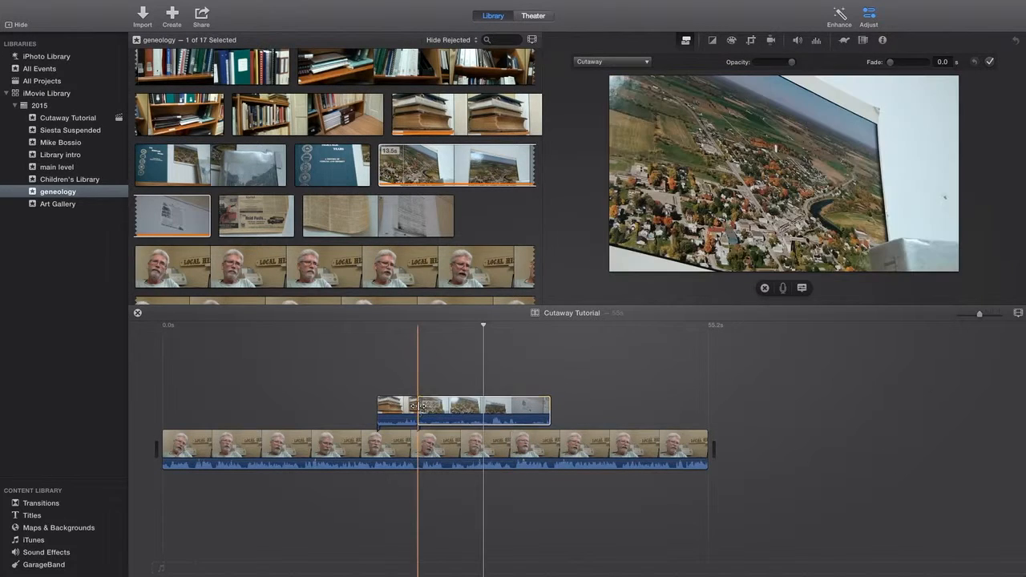
drag(548, 409, 458, 411)
Overlay the newspaper clip directly after the aerial photo cutaway and shorten its end to about 3.7 s
scroll(381, 210, down, 2)
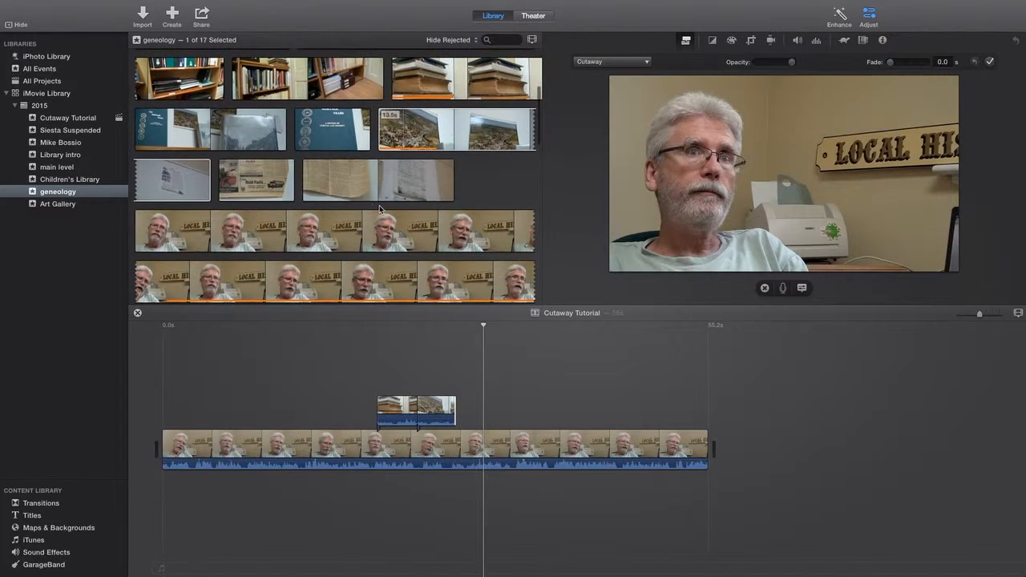
click(236, 182)
drag(233, 178, 459, 411)
drag(547, 408, 491, 413)
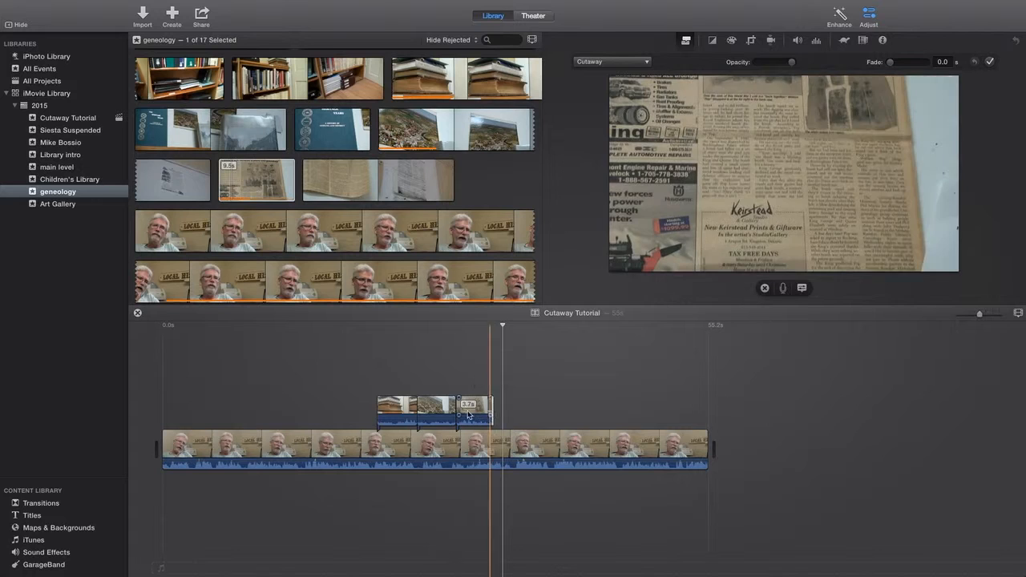
Mute the audio of all three cutaway clips together and play the interview from just before the first cutaway
click(401, 409)
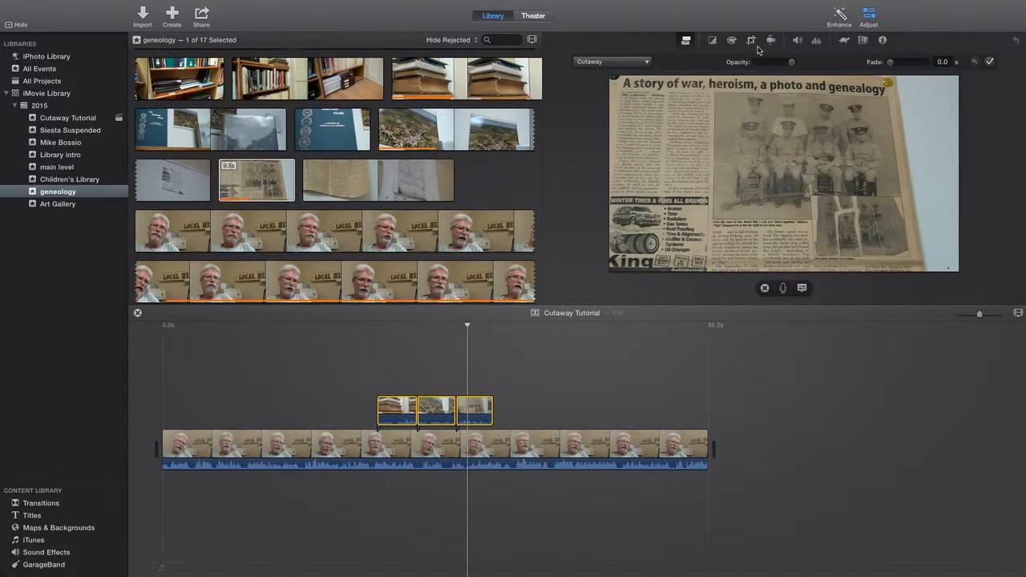
click(796, 41)
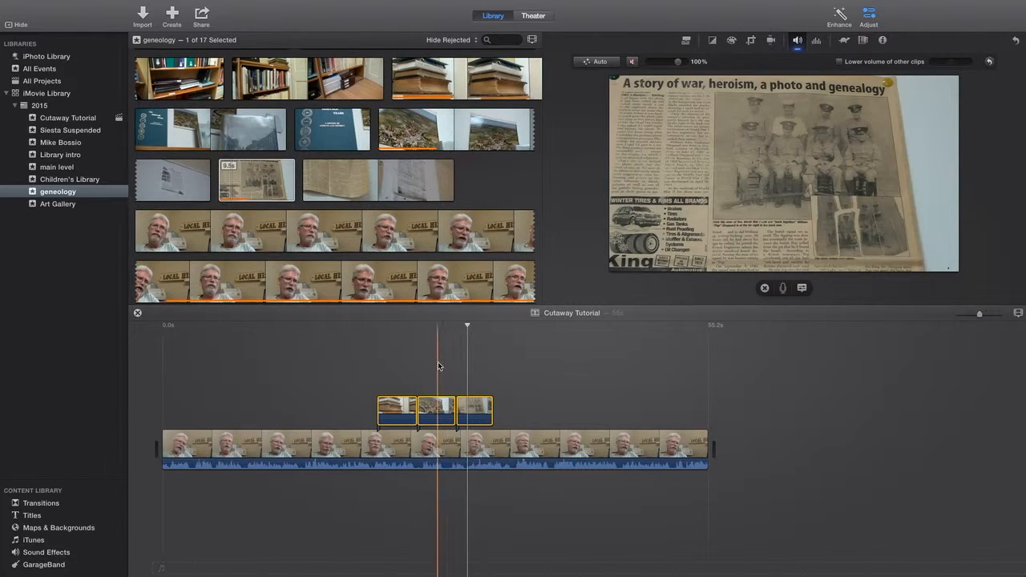
click(364, 425)
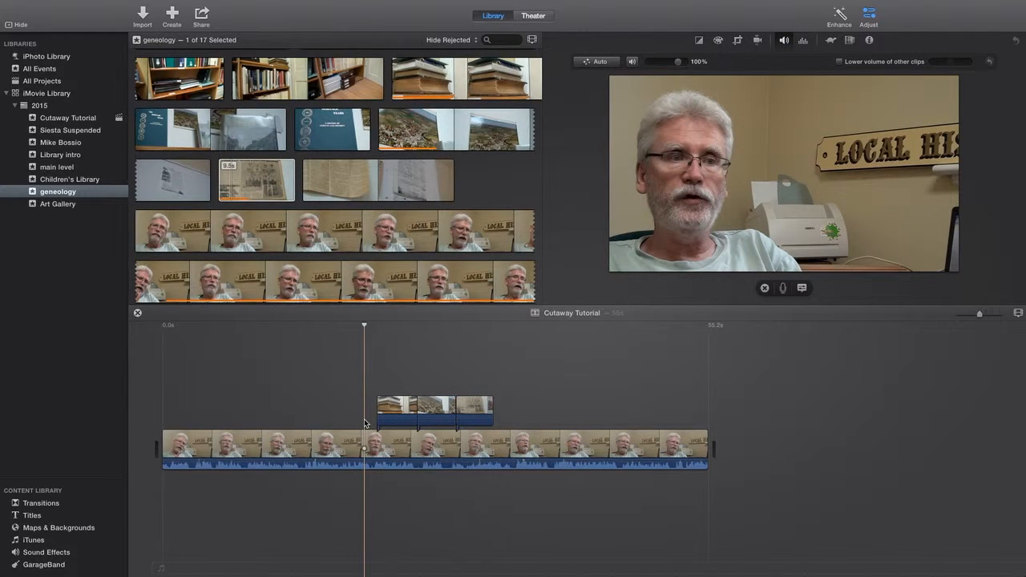
key(space)
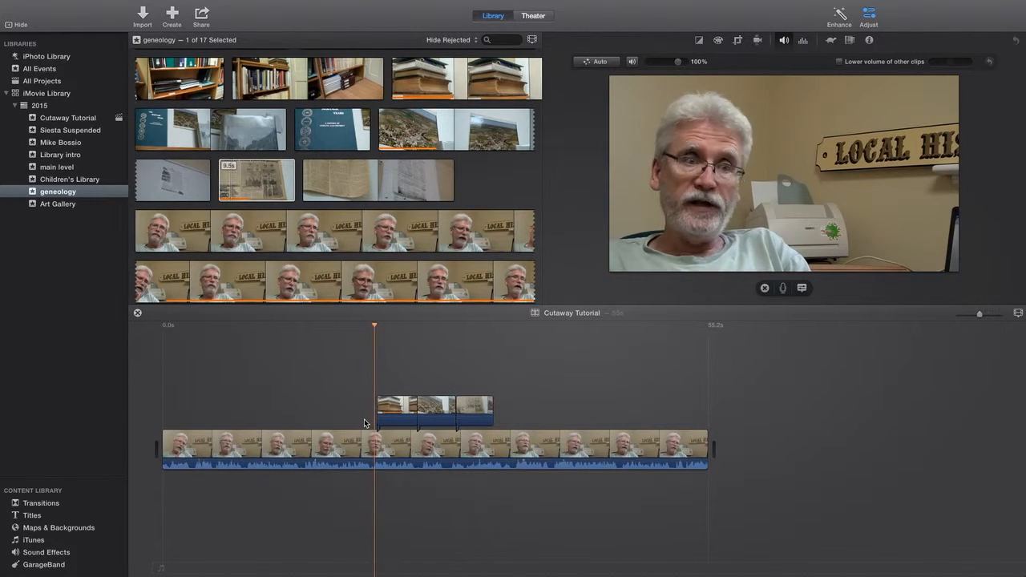